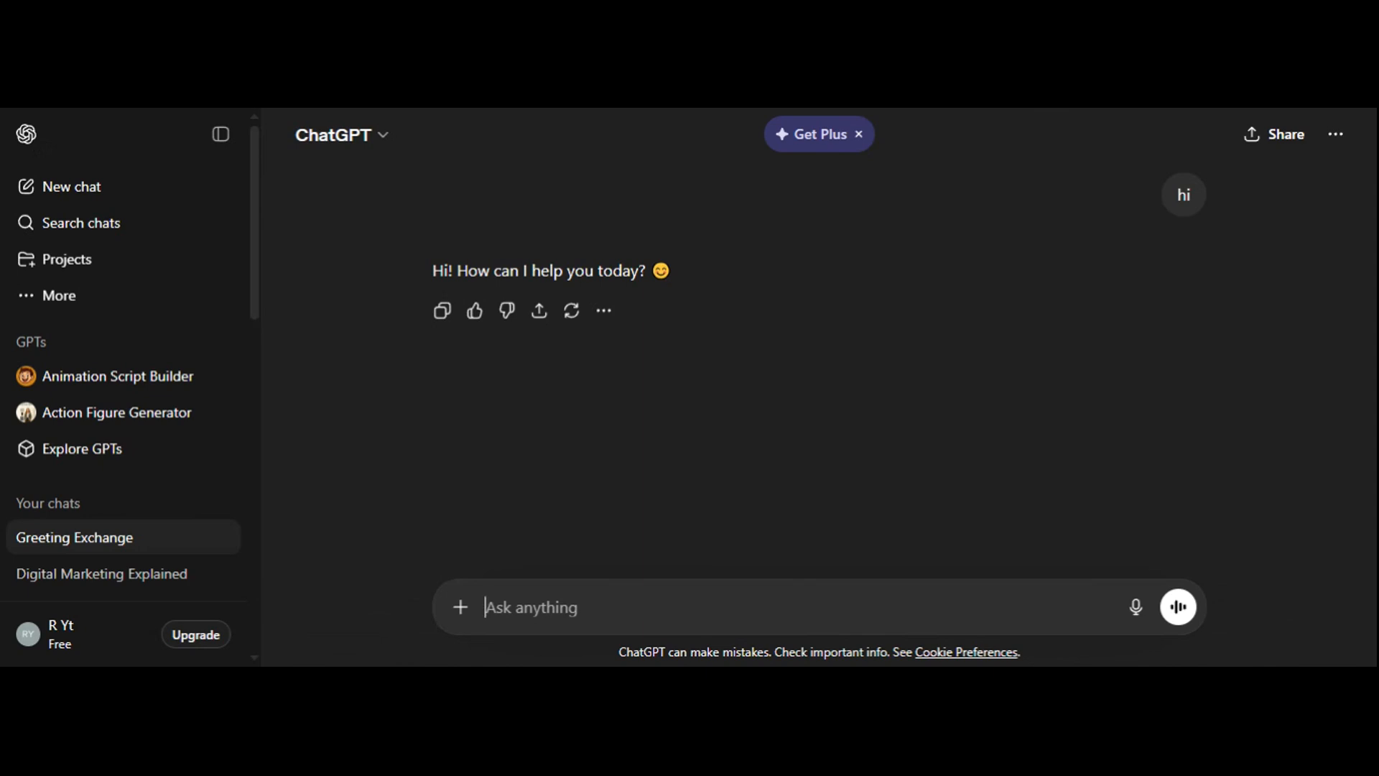
Submit the prompt "create a horror story set in forest" in the current chat.
type("create a")
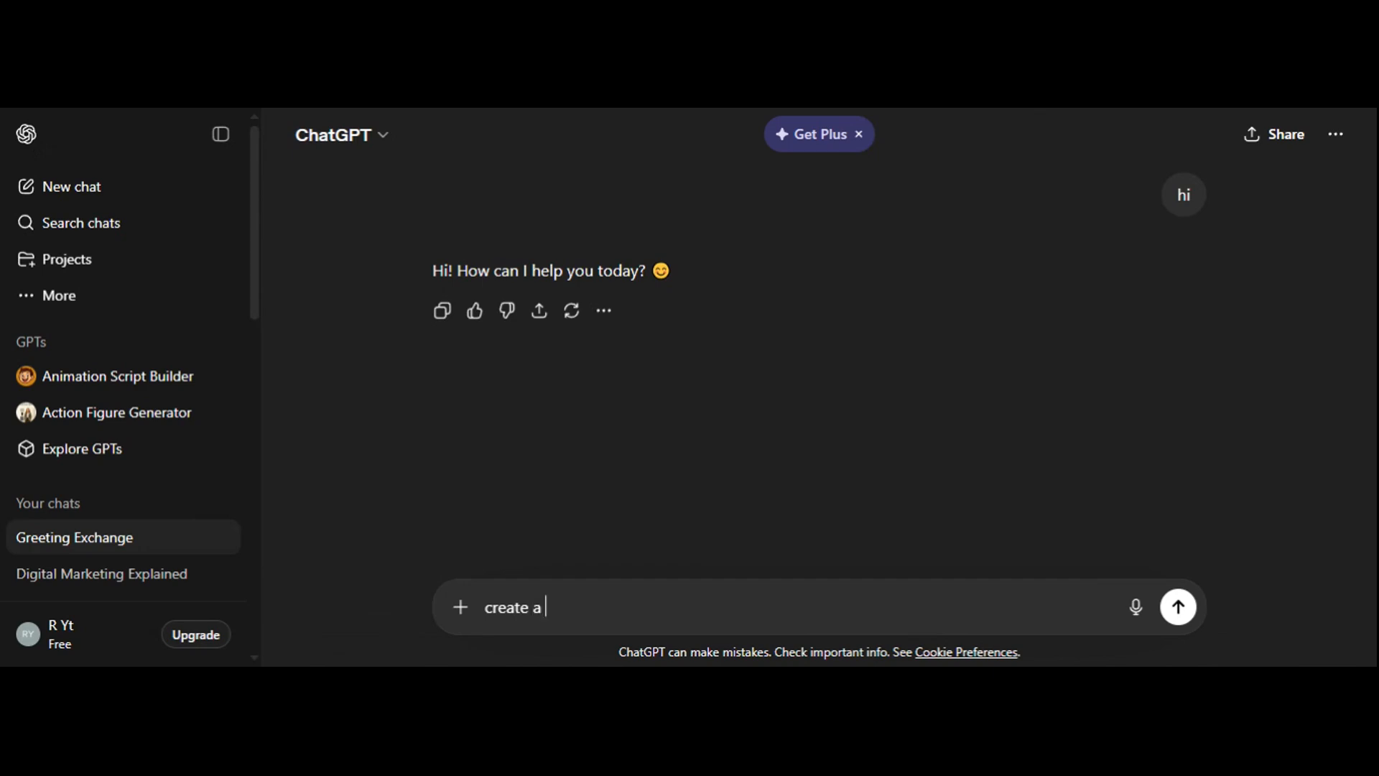
type(" horror story set in ")
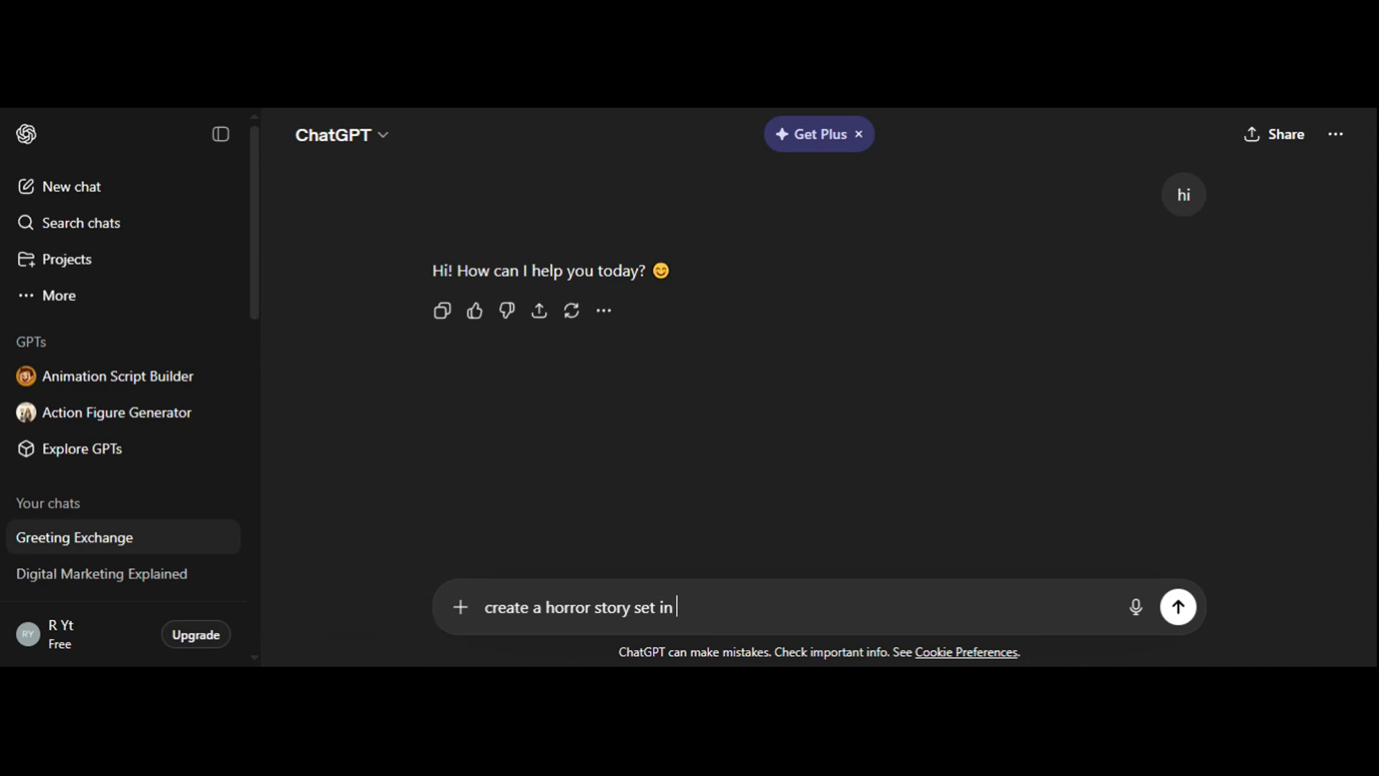
type("forest")
key("Return")
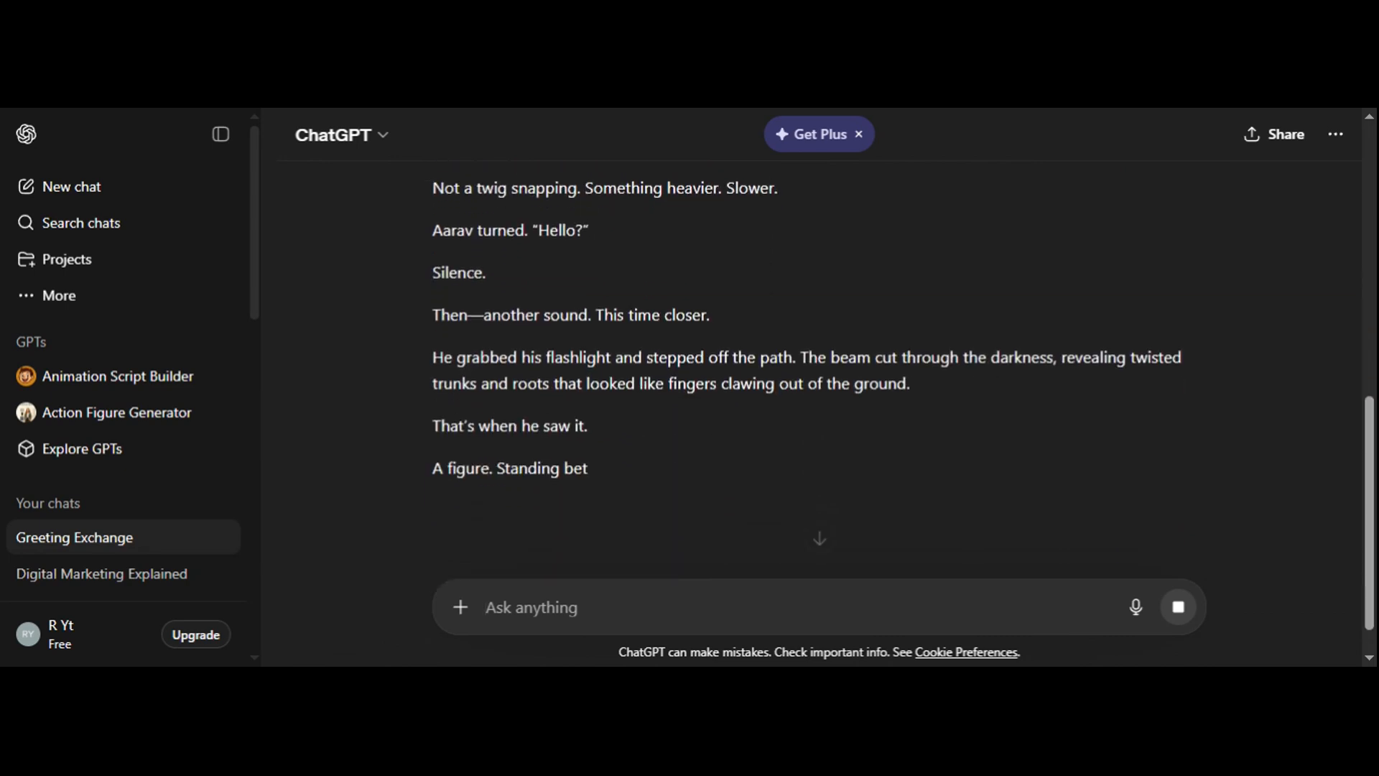
Stop the horror story's generation and submit the prompt "Write a short fantasy story with a brave girl and a dragon".
type("Write a short fantasy story with a brave girl and a dragon")
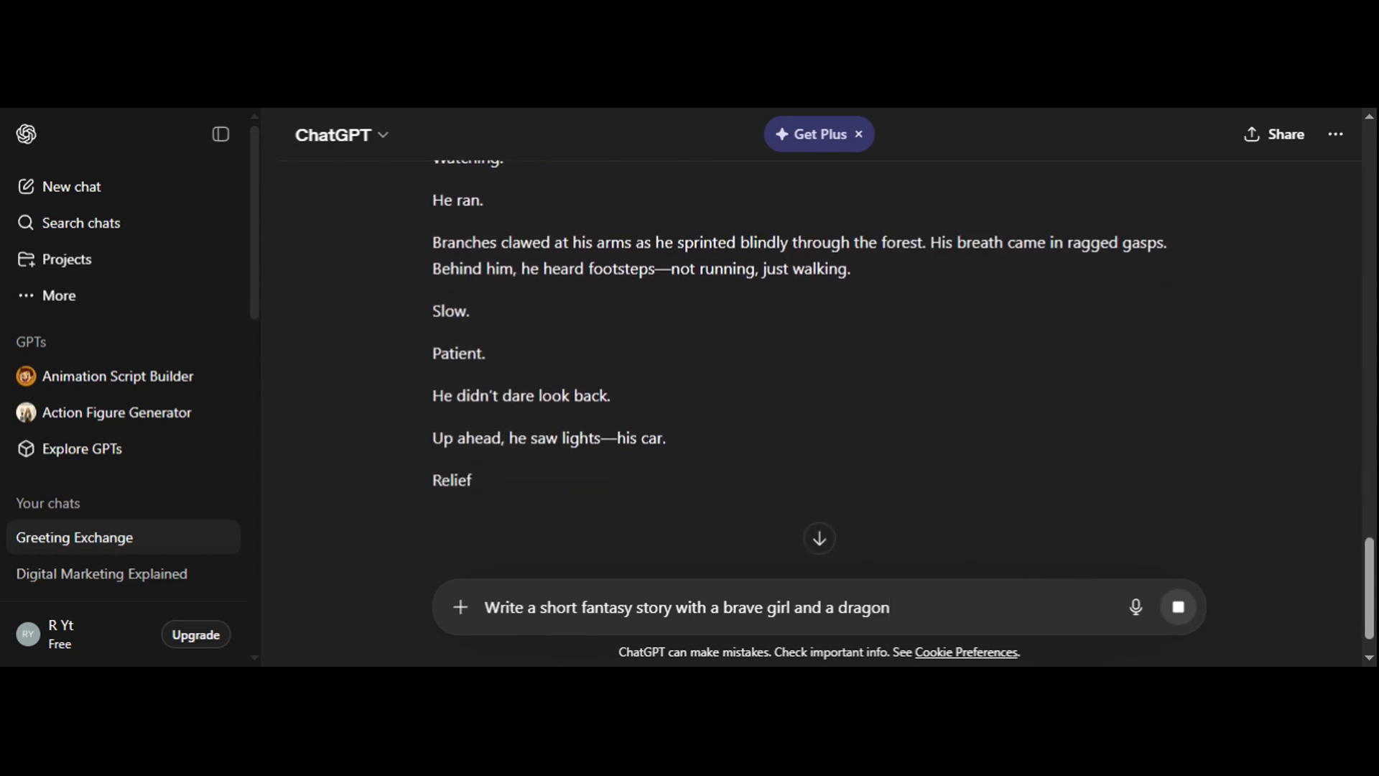
left_click(1182, 608)
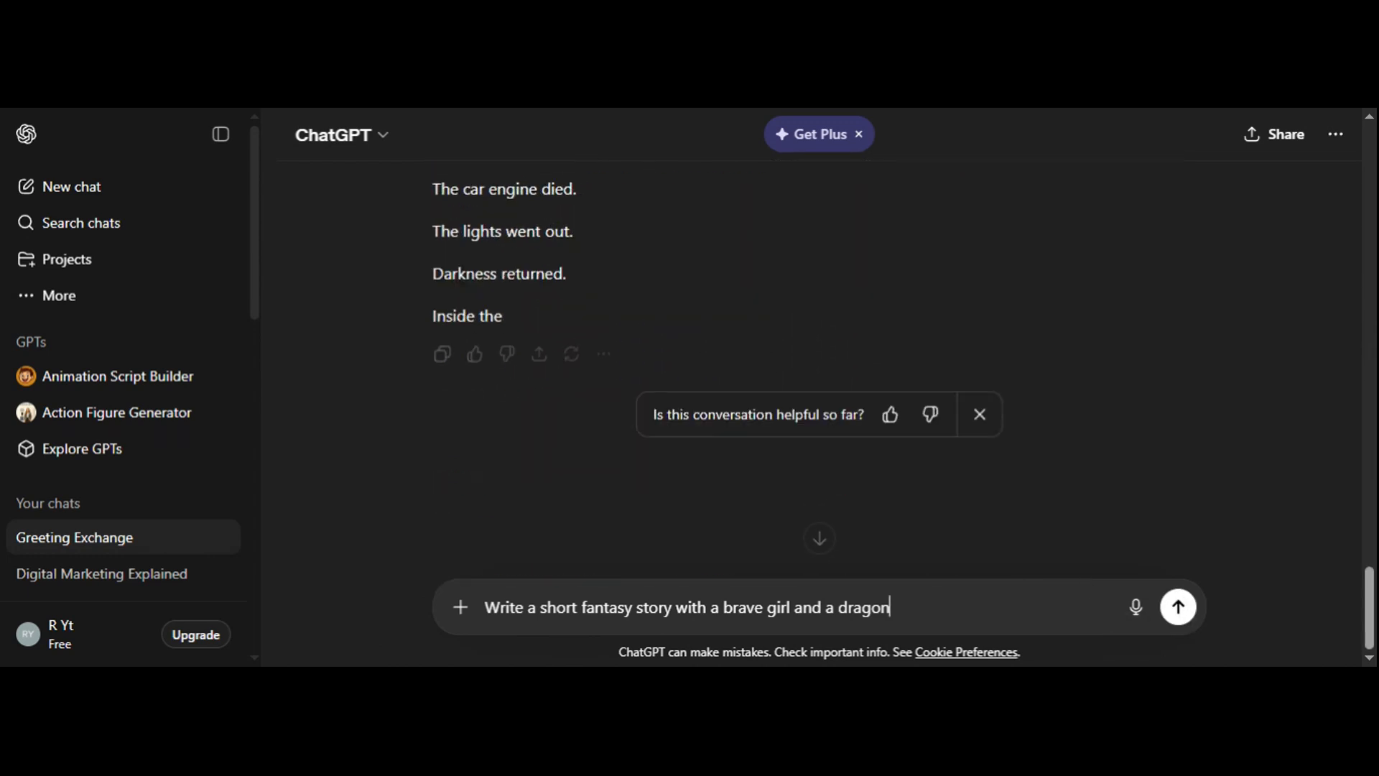
left_click(1177, 609)
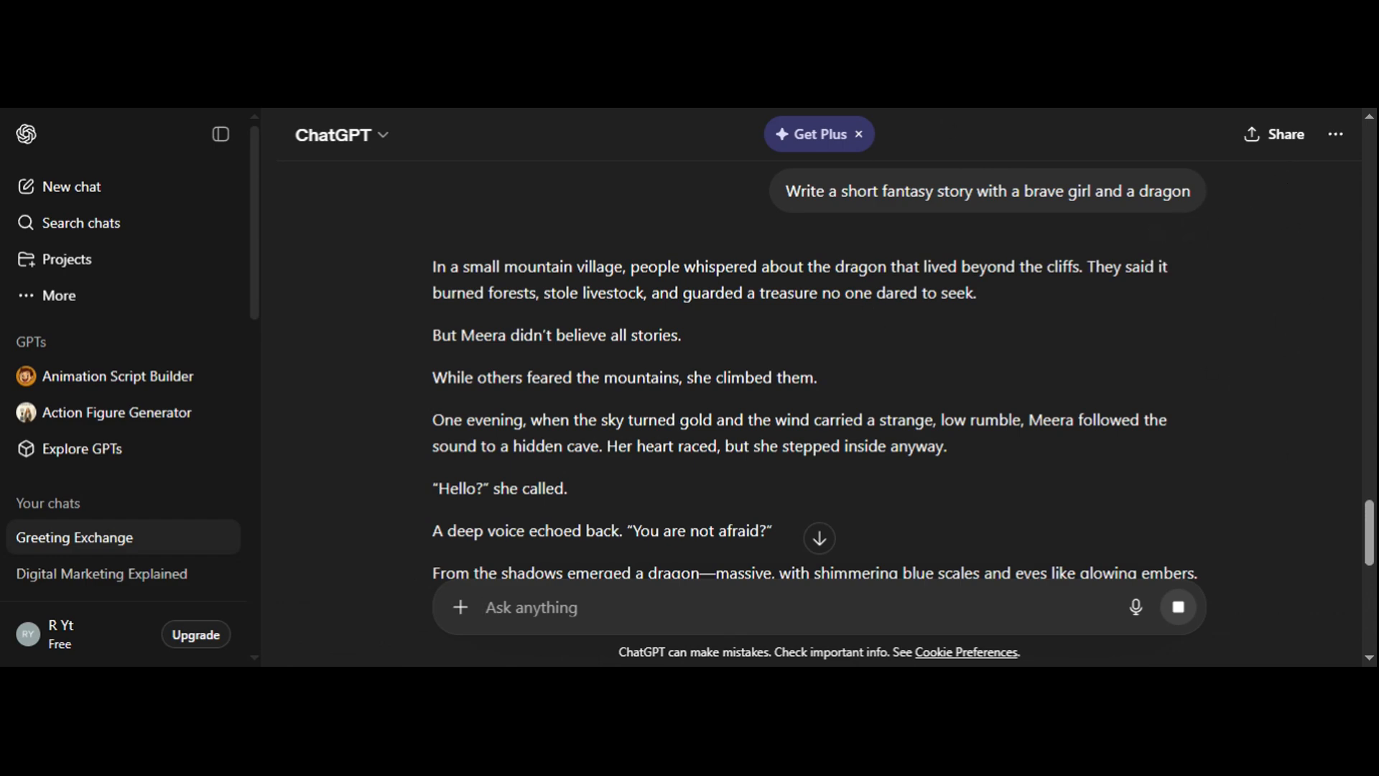
Read through the generated fantasy story about the girl and the dragon from its prompt to its ending.
scroll(943, 293, "down", 3)
scroll(938, 281, "down", 10)
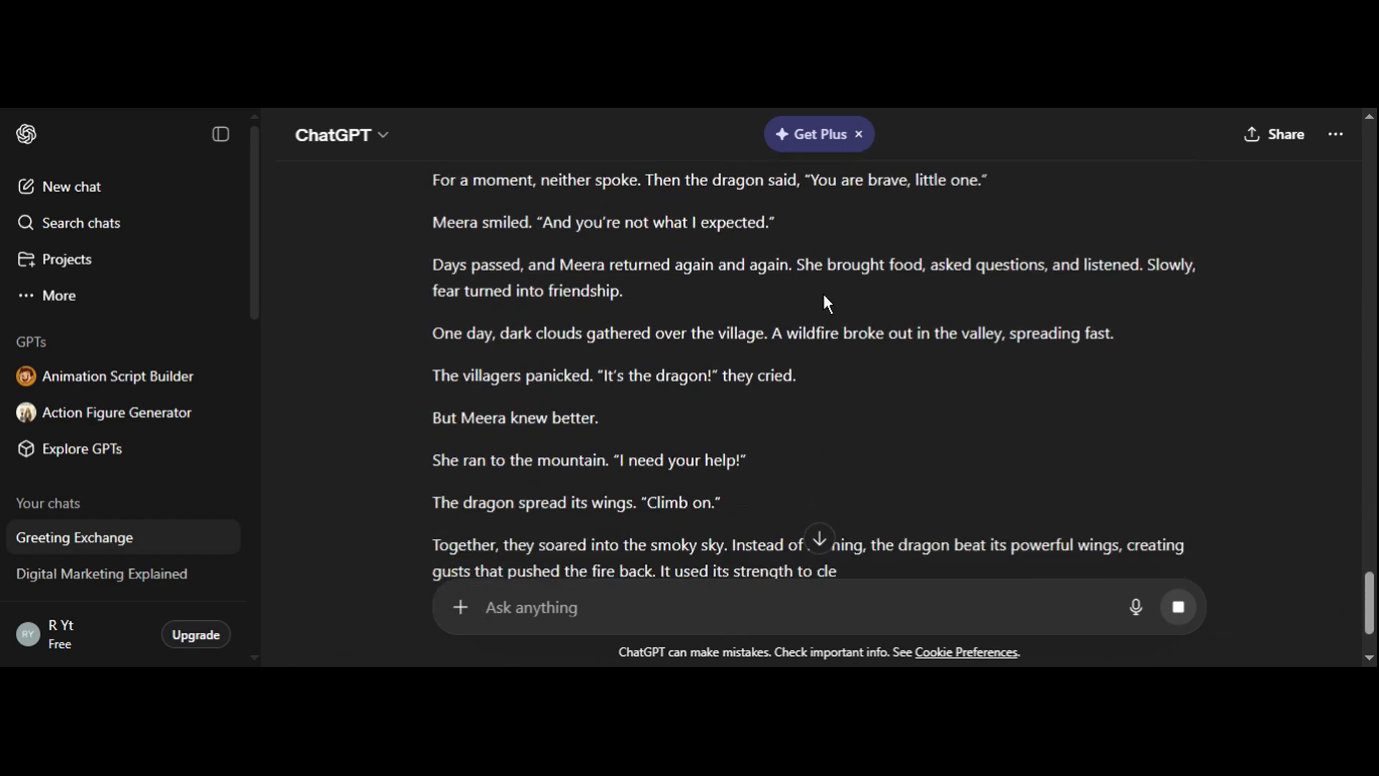
scroll(713, 271, "up", 15)
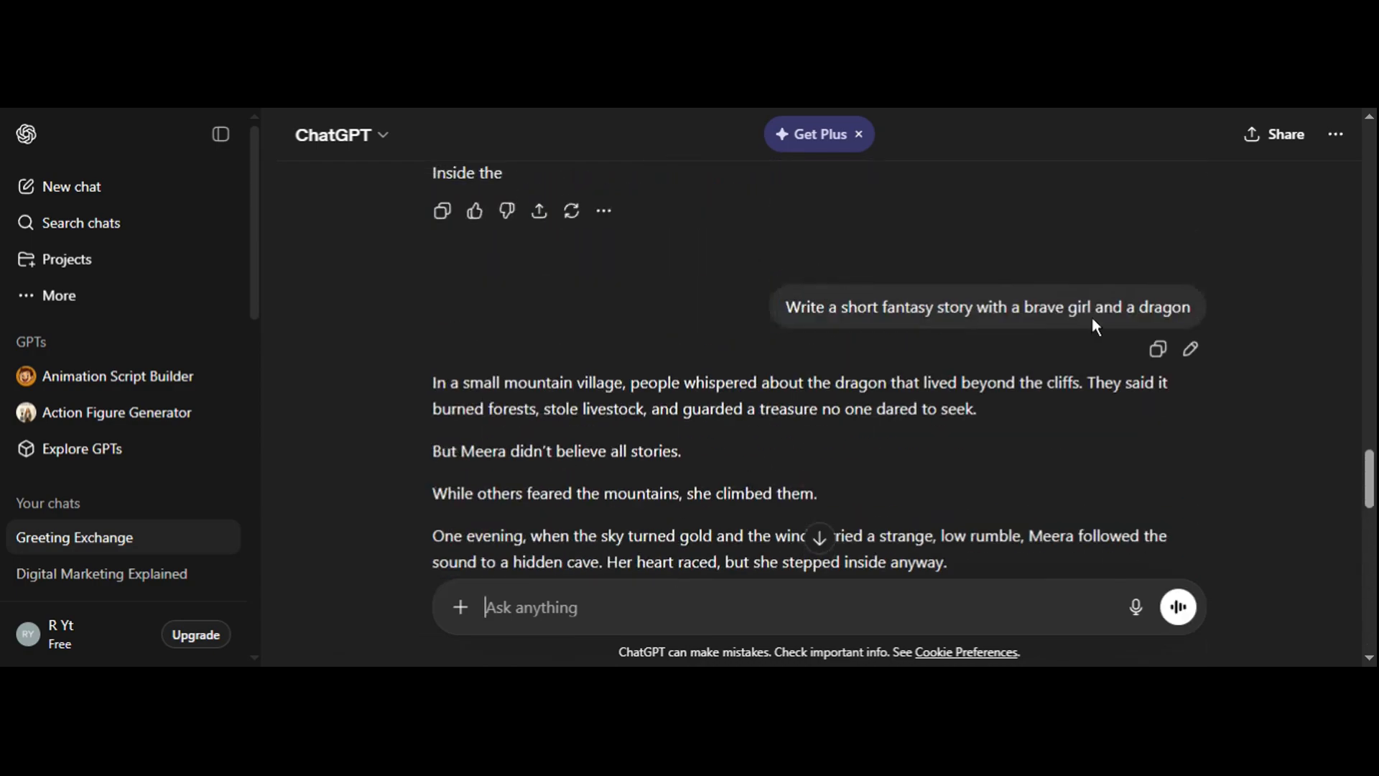
scroll(1069, 408, "down", 15)
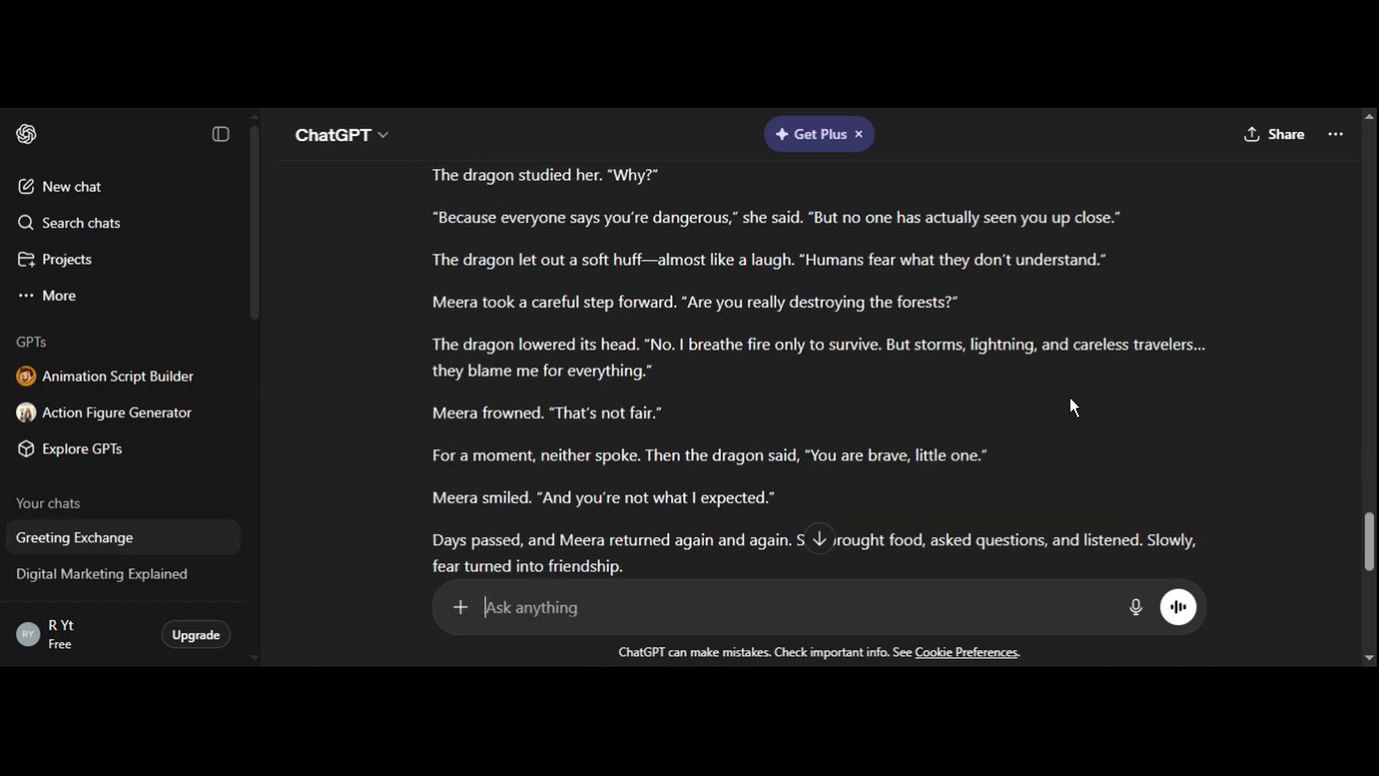
scroll(1070, 402, "up", 5)
scroll(609, 252, "up", 5)
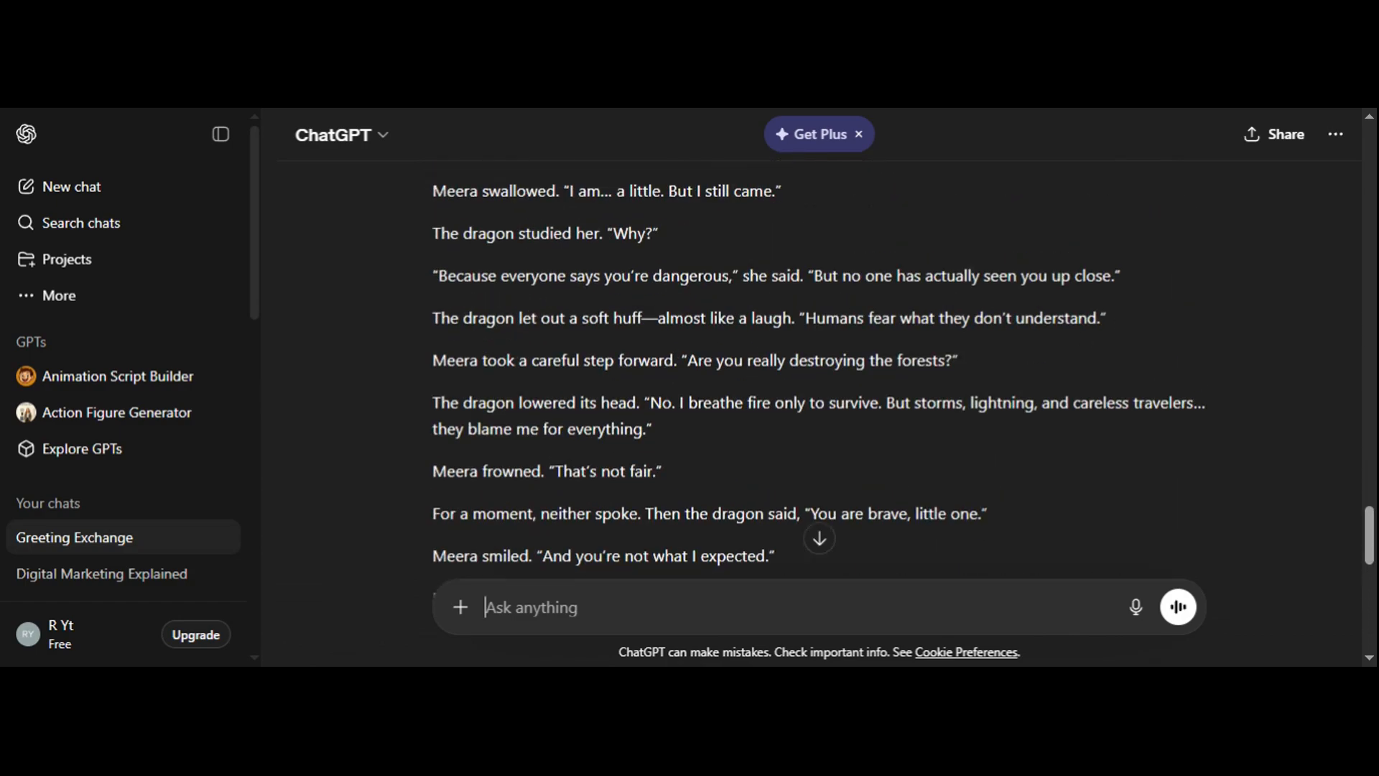
scroll(609, 251, "down", 8)
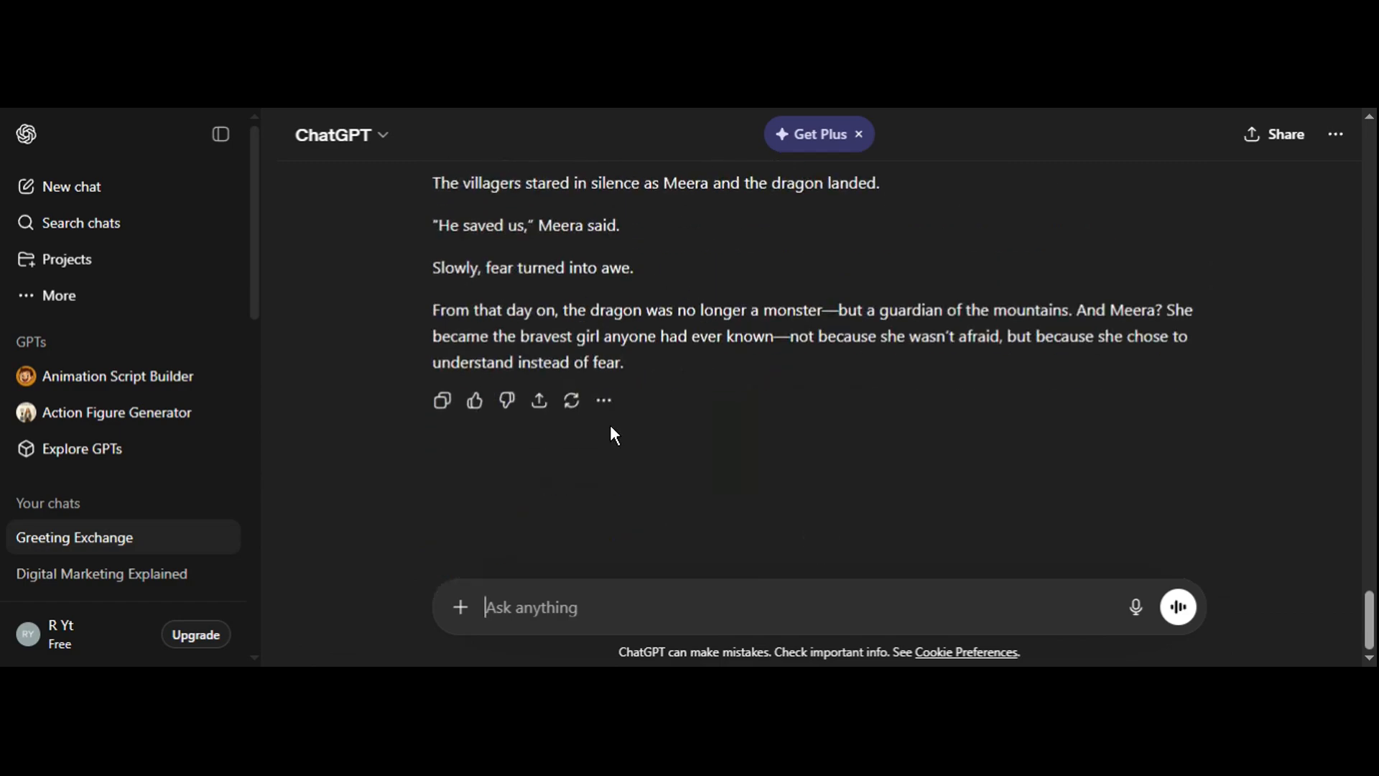
scroll(767, 543, "up", 12)
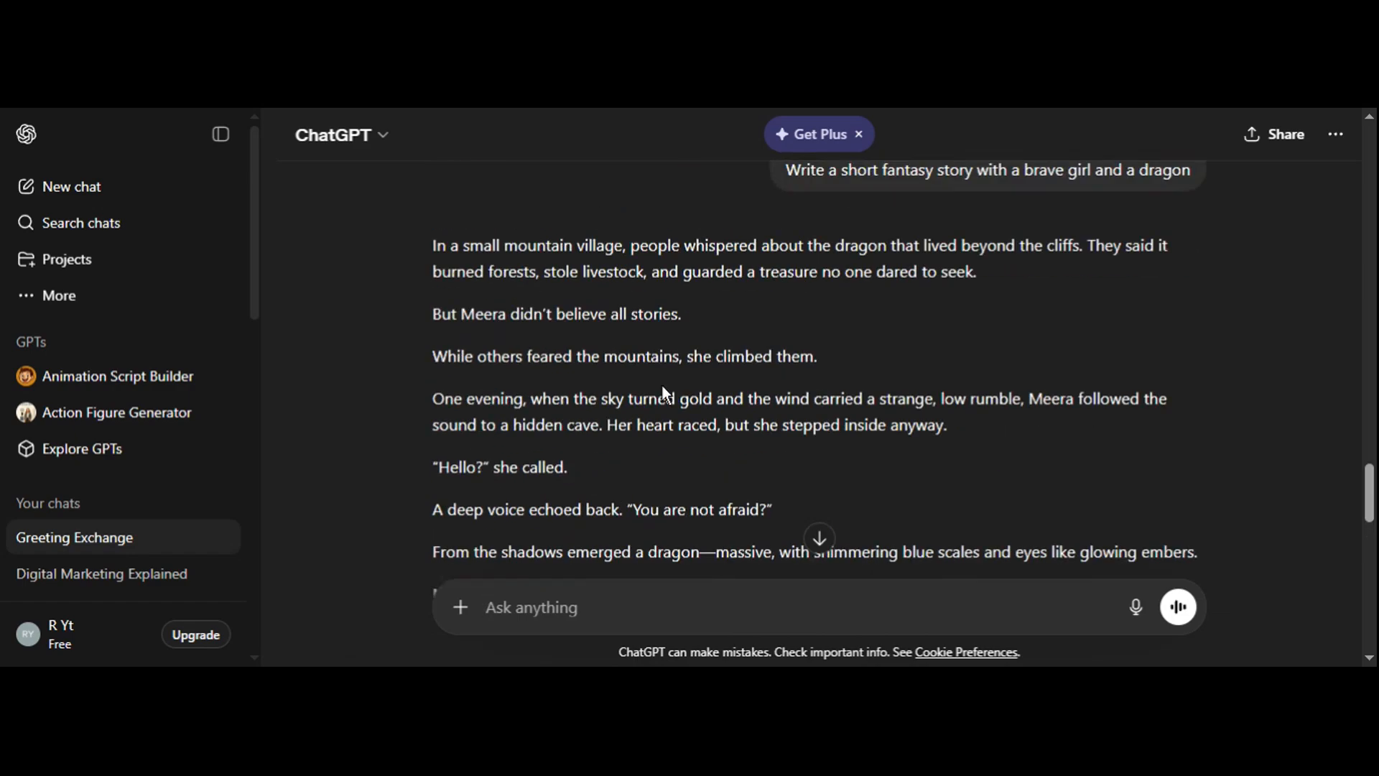
scroll(662, 386, "down", 12)
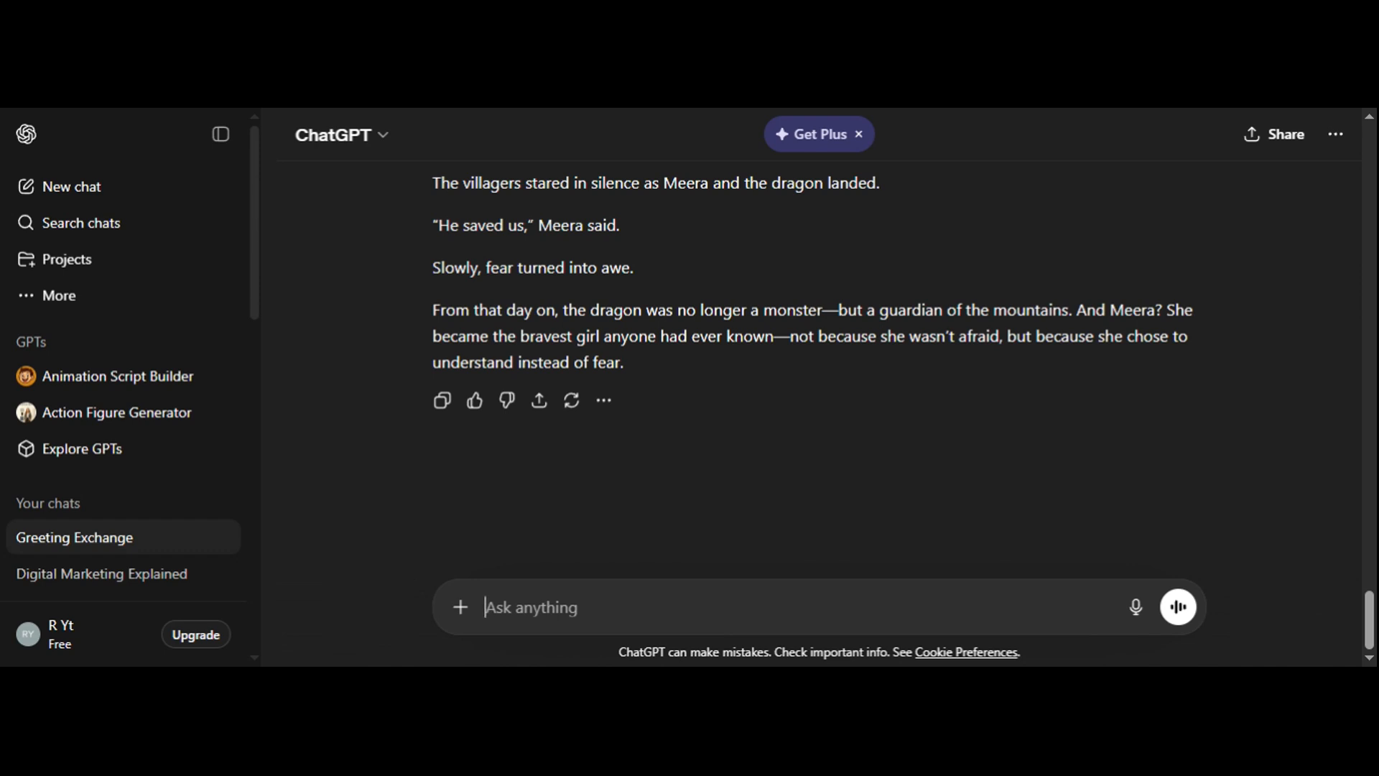
Request a twist ending for the dragon story with the follow-up prompt "twist endeng".
type("twist")
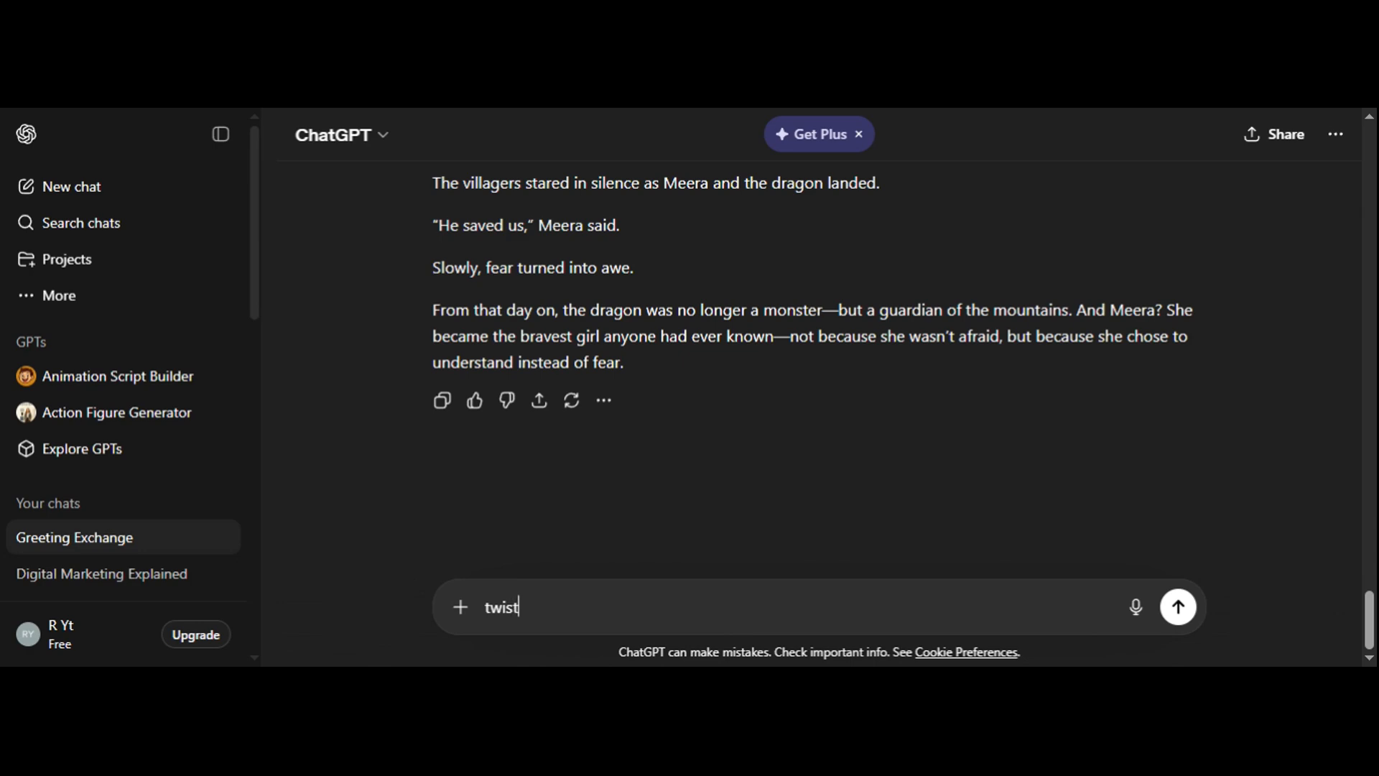
type(" endeng")
key("Return")
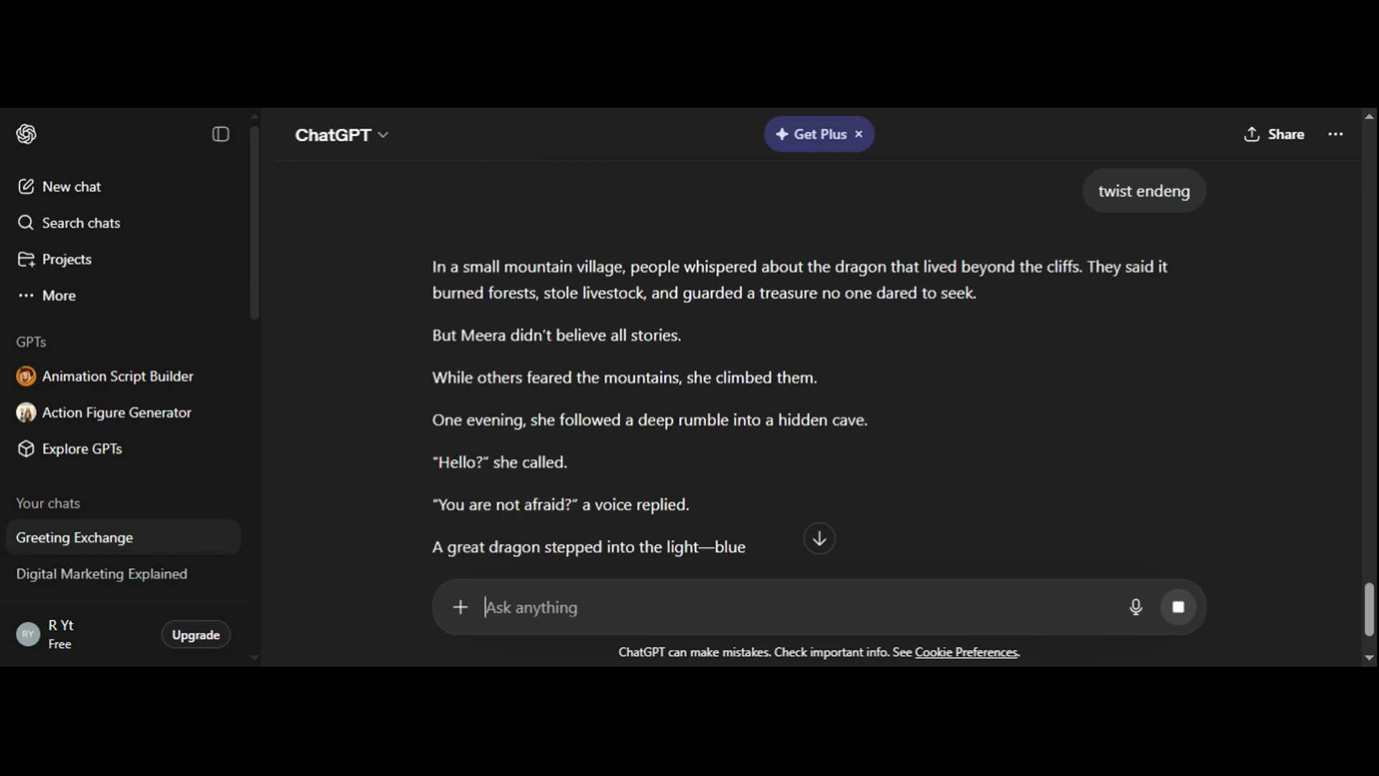
Review the twist-ending version, and ask for simpler wording with the follow-up prompt "simplify lang".
scroll(694, 313, "down", 3)
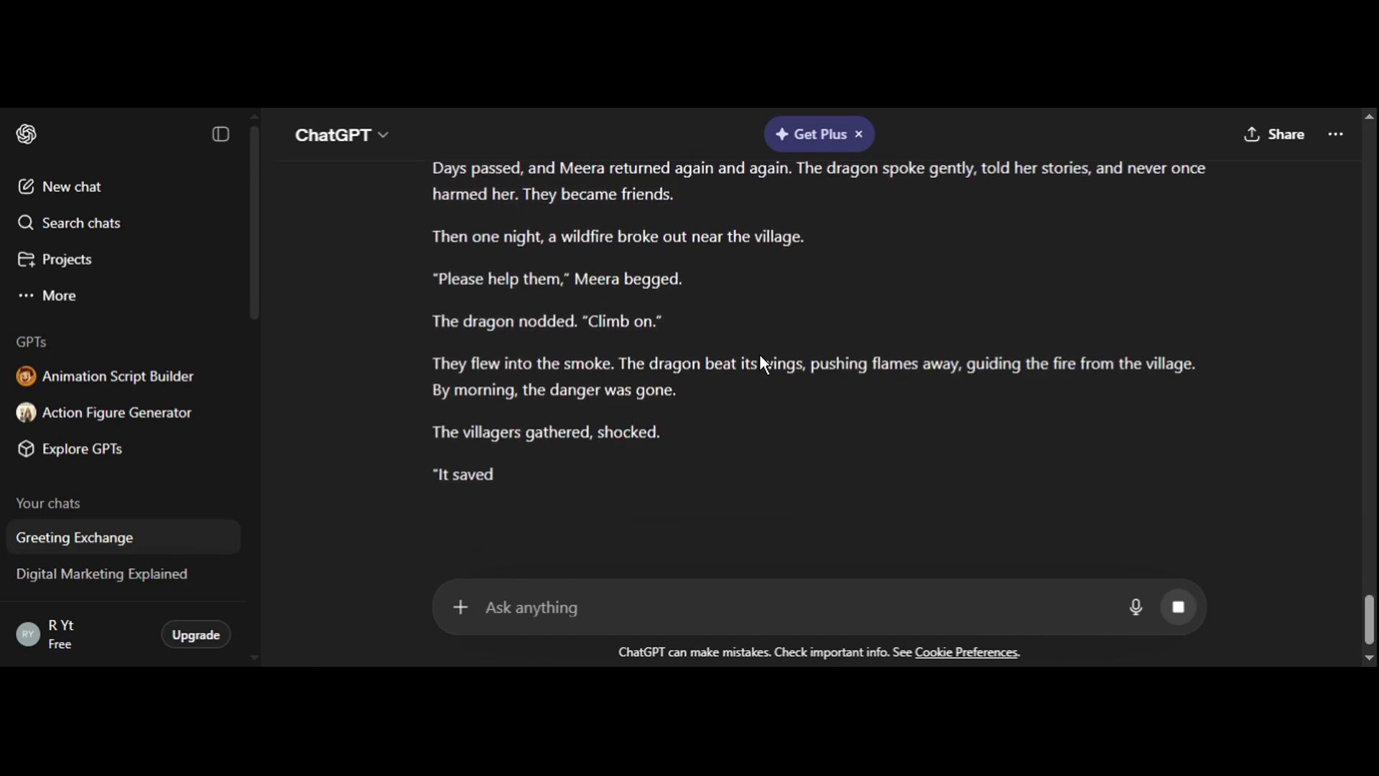
scroll(760, 354, "down", 3)
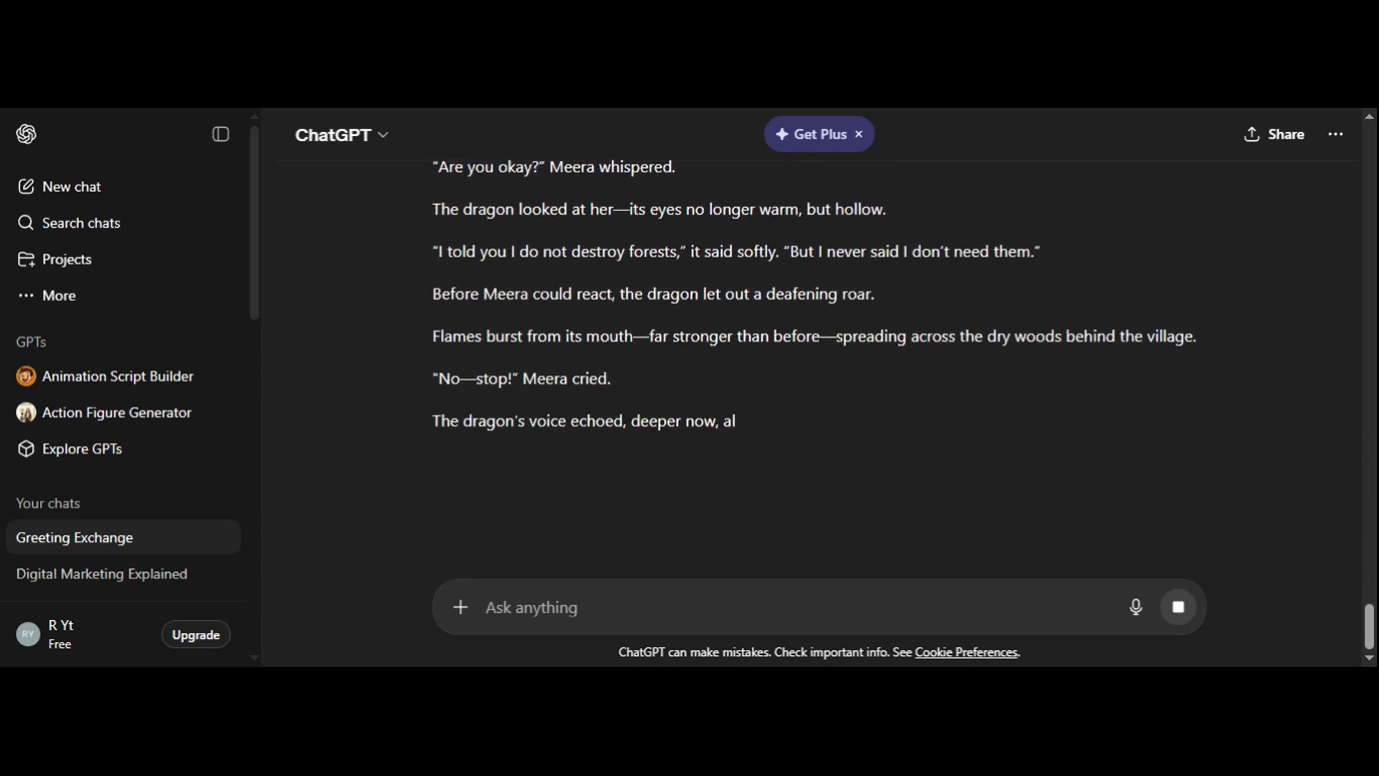
scroll(684, 410, "down", 1)
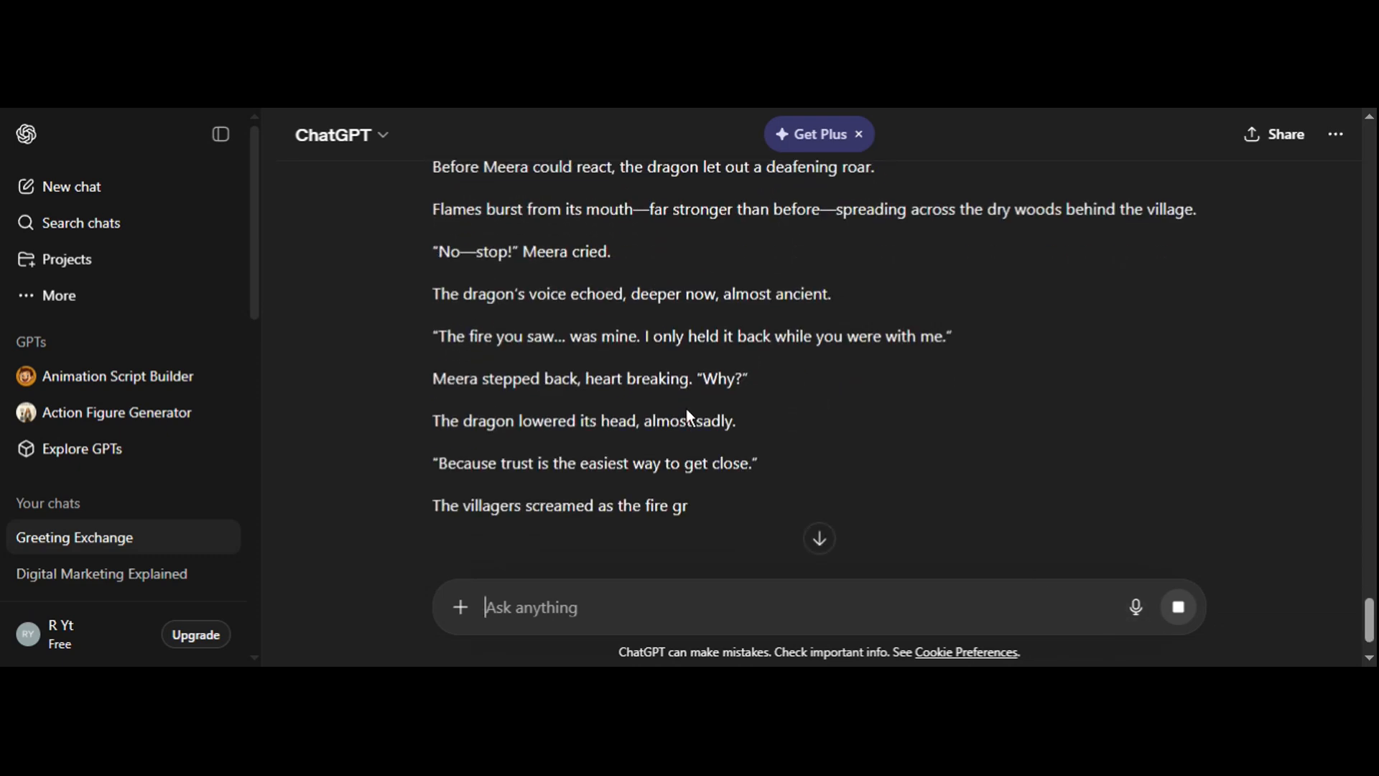
scroll(688, 415, "down", 3)
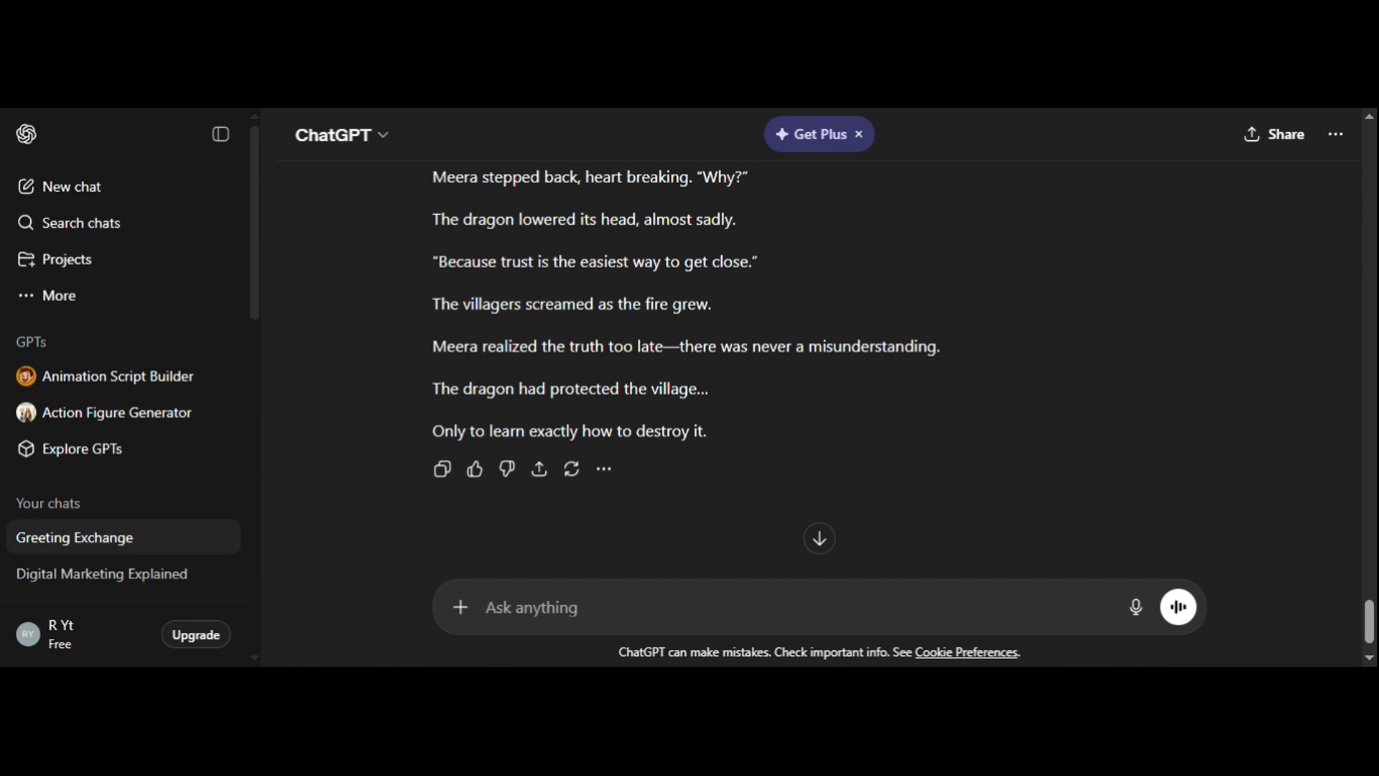
type("simpl")
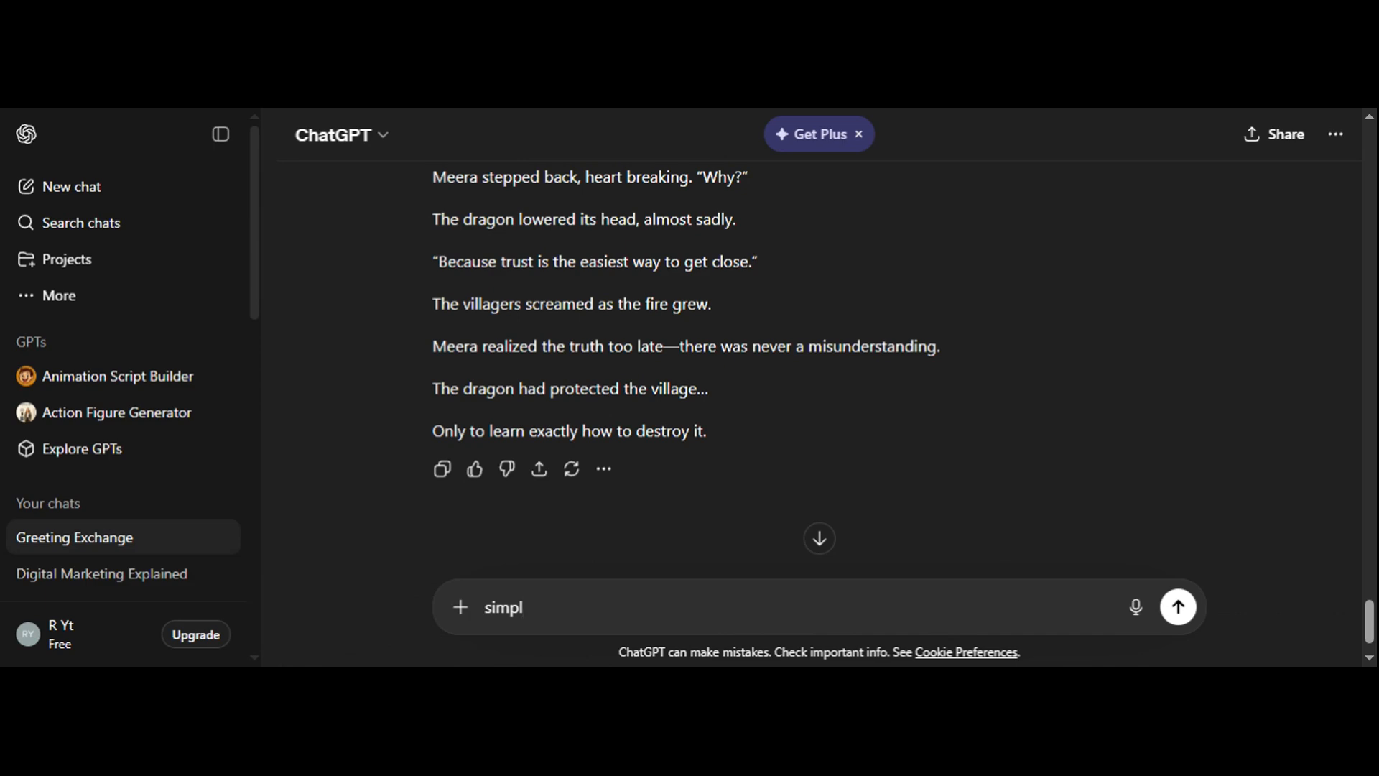
type("ify lang")
key("Return")
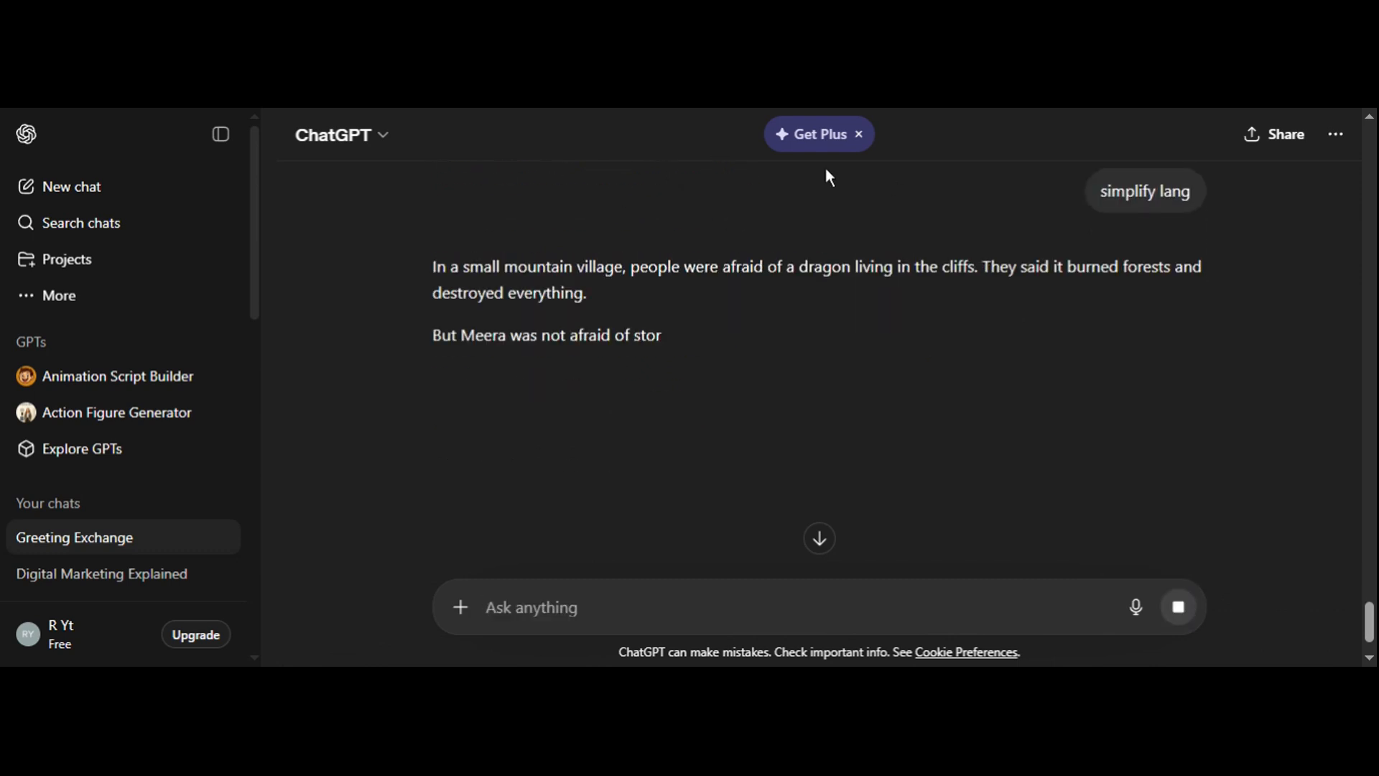
Read through the simplified version of the dragon story from its opening to its ending.
scroll(820, 260, "down", 3)
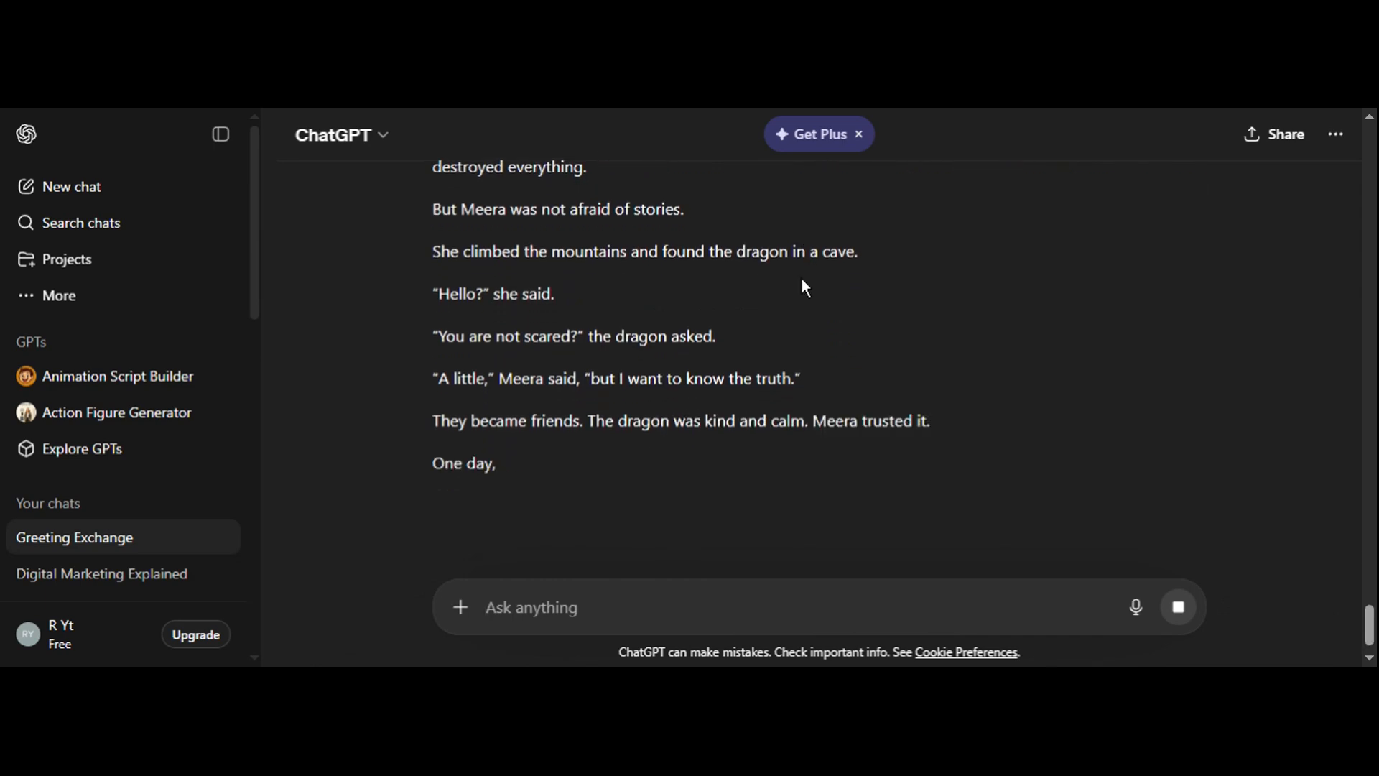
scroll(805, 287, "down", 1)
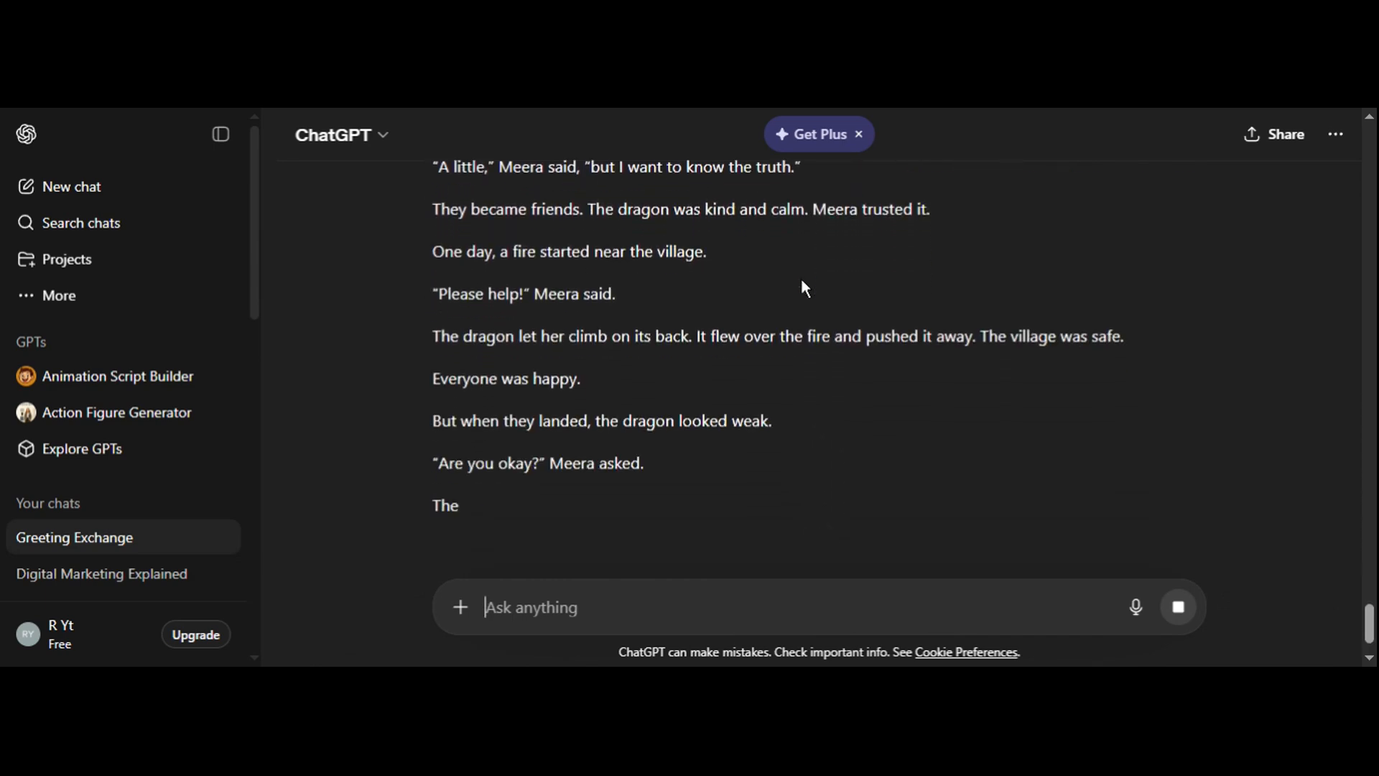
scroll(804, 287, "up", 4)
scroll(804, 287, "down", 5)
scroll(802, 280, "down", 3)
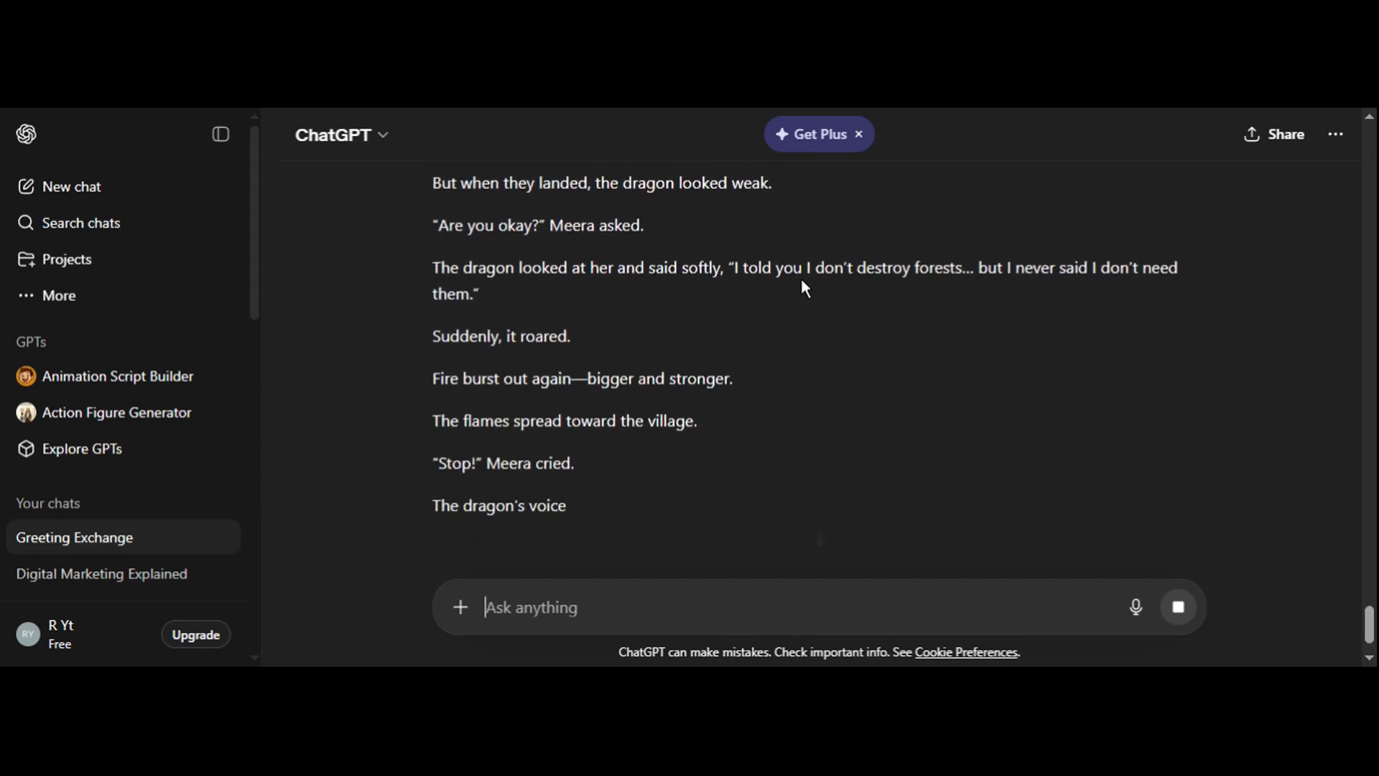
scroll(802, 281, "up", 2)
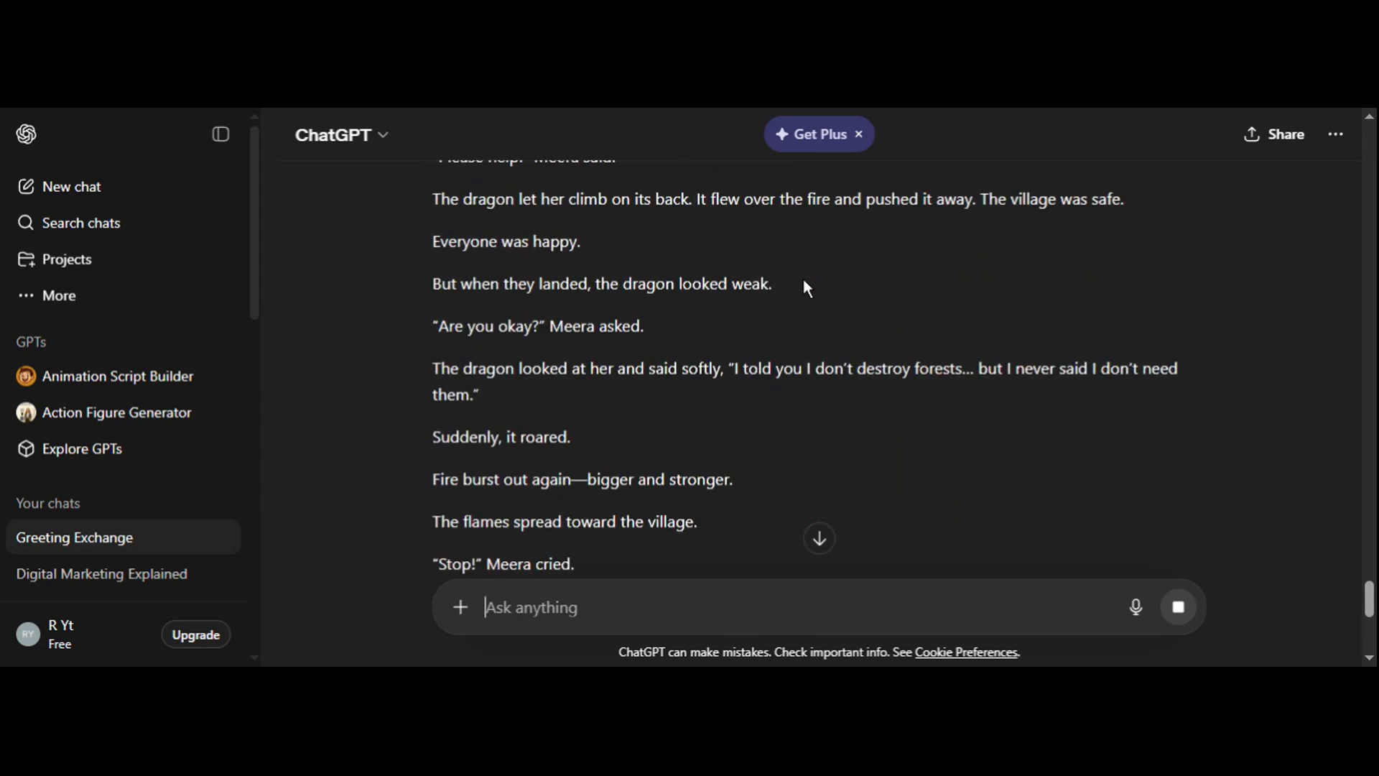
scroll(794, 279, "down", 8)
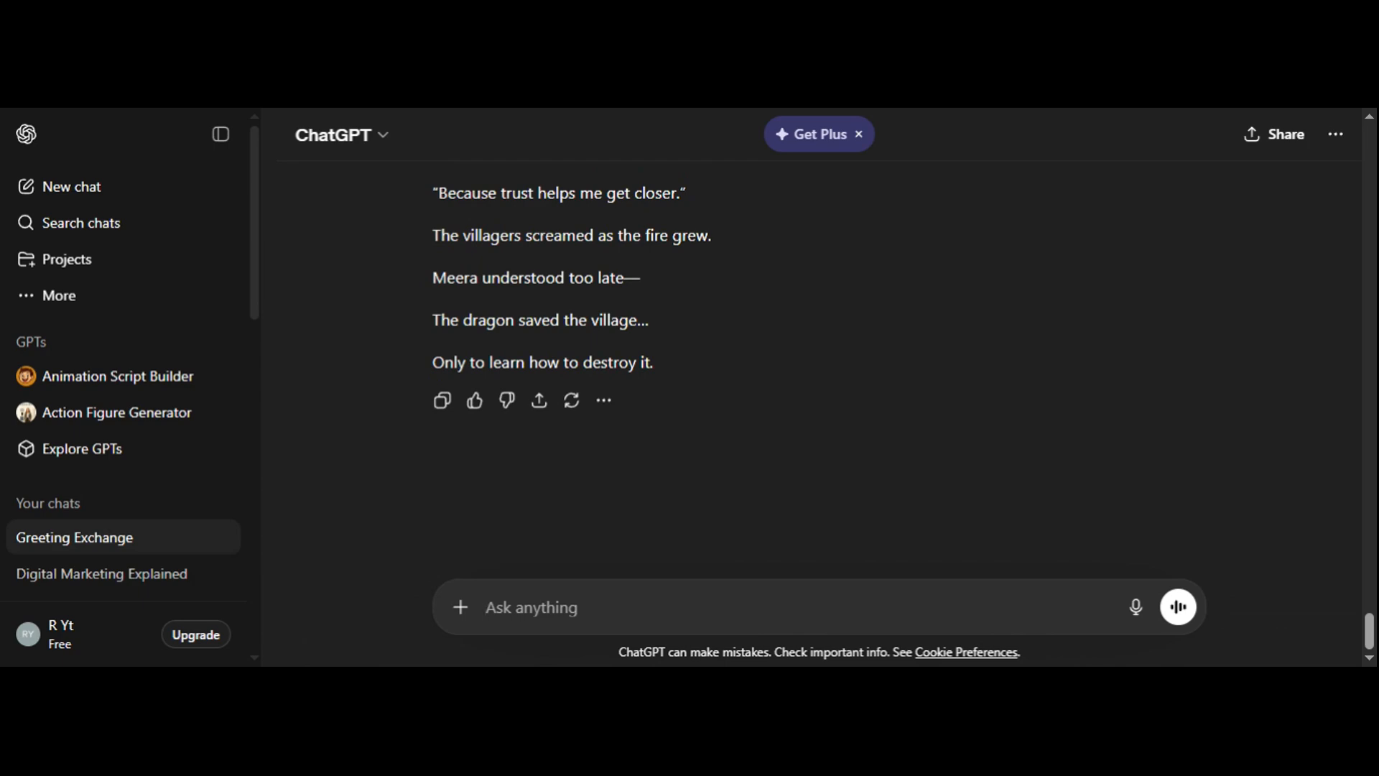
scroll(793, 269, "up", 15)
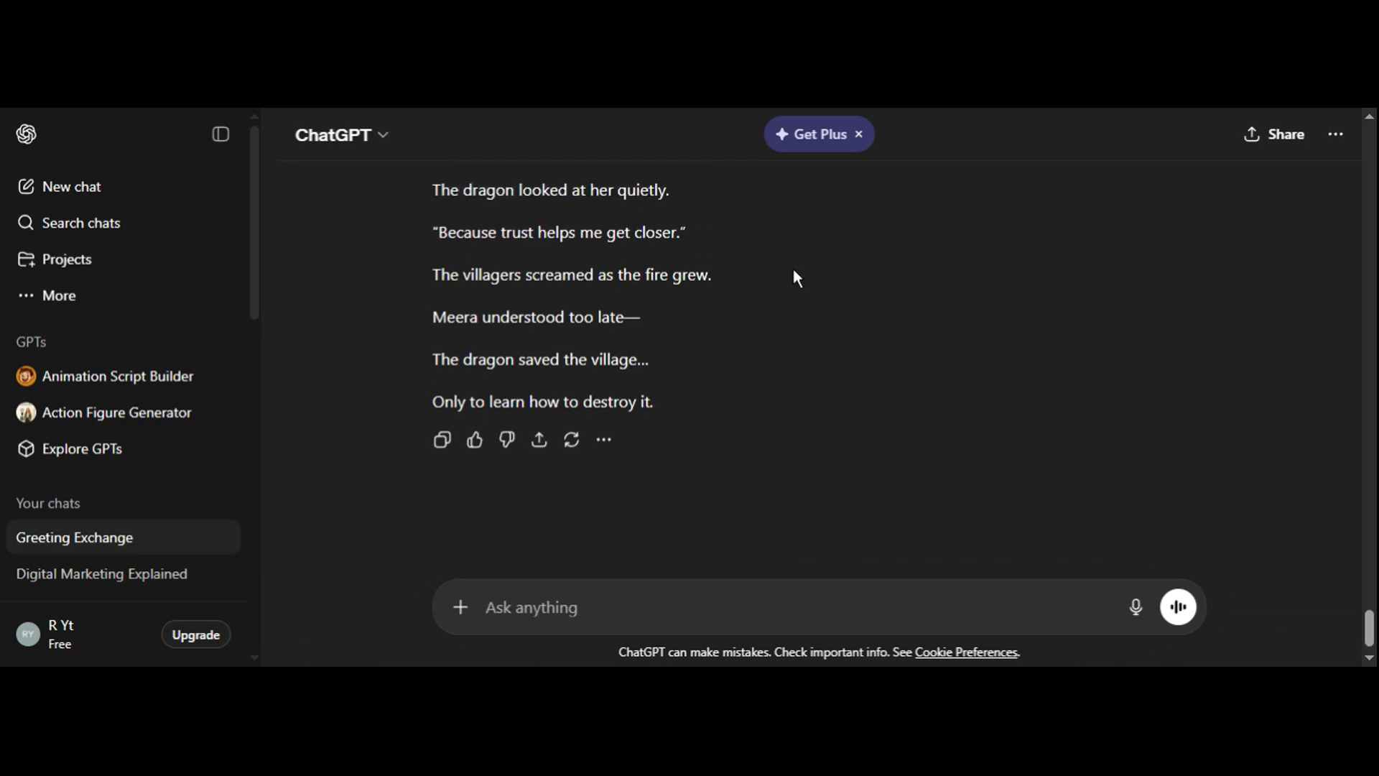
scroll(793, 270, "down", 5)
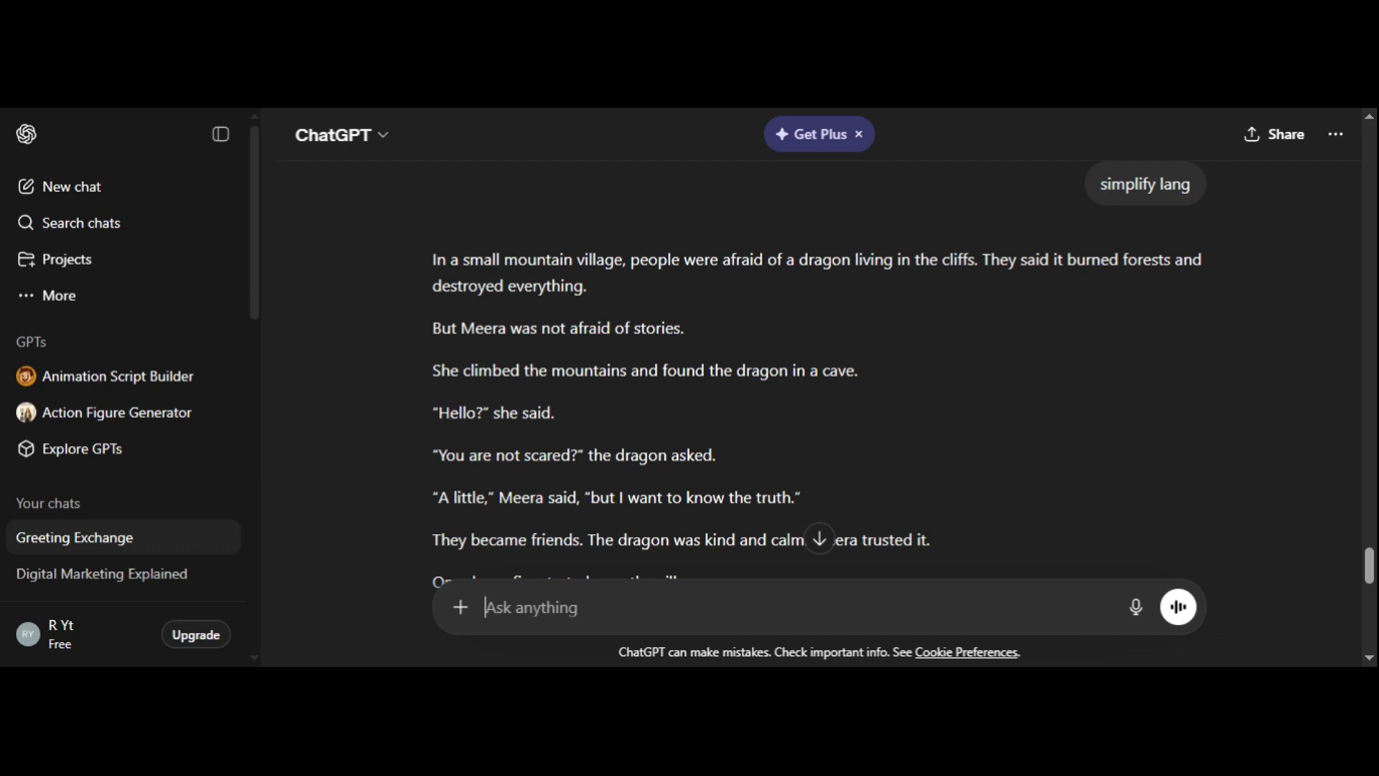
scroll(1003, 484, "down", 10)
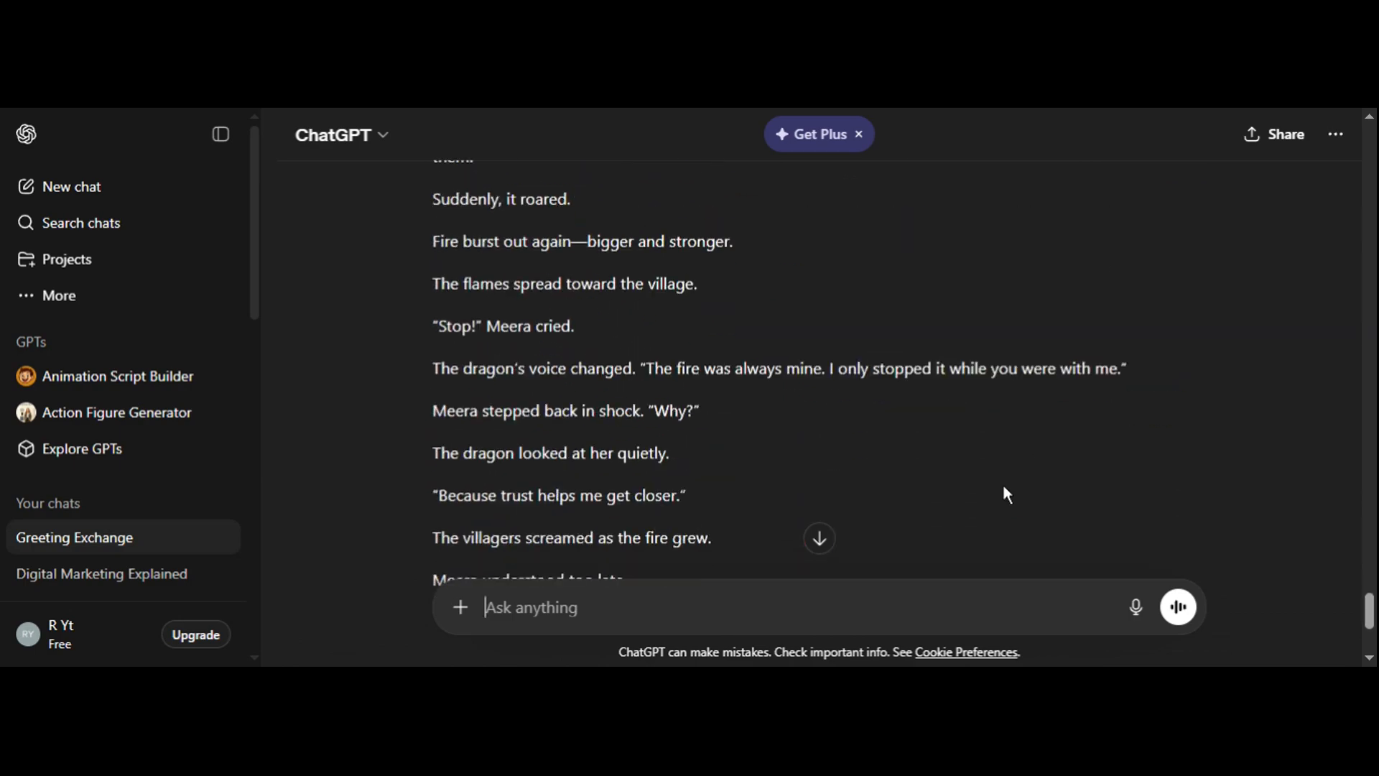
scroll(1010, 484, "up", 10)
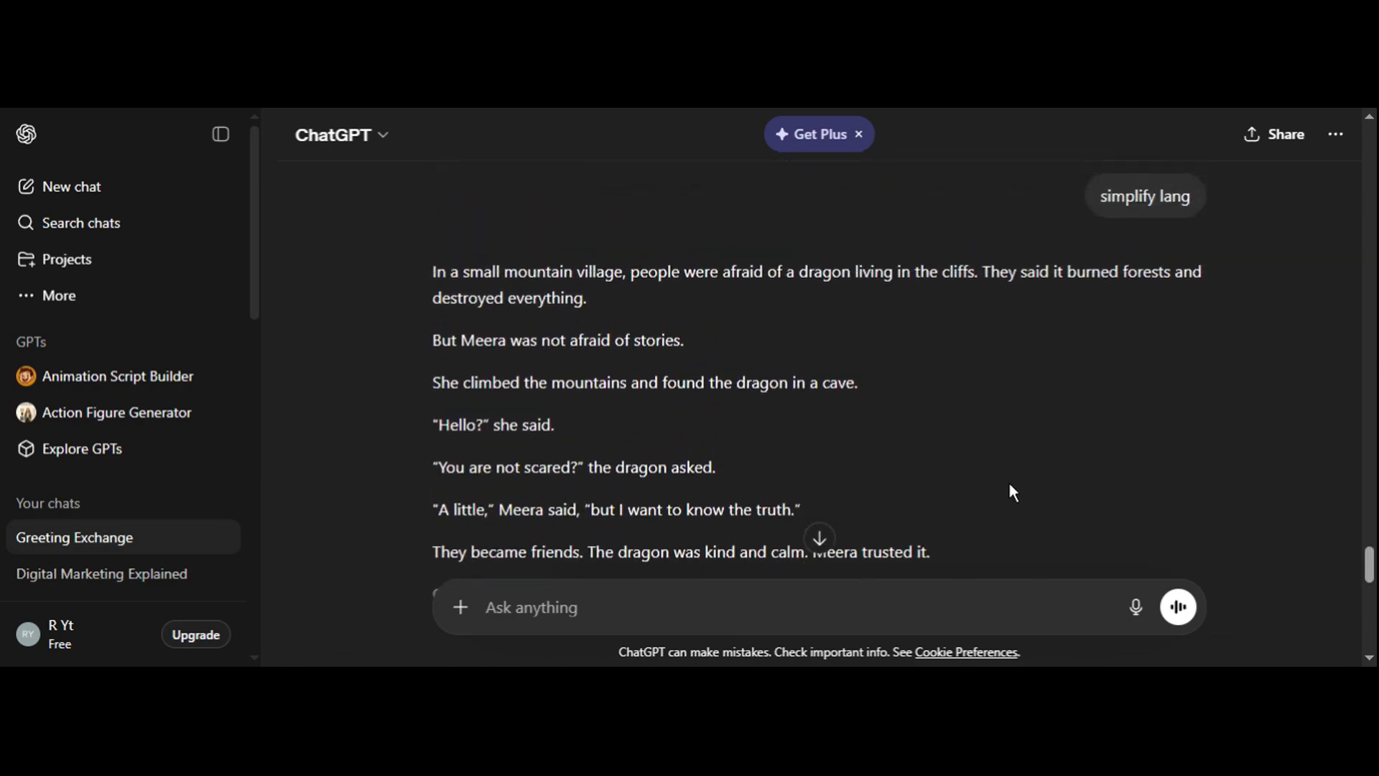